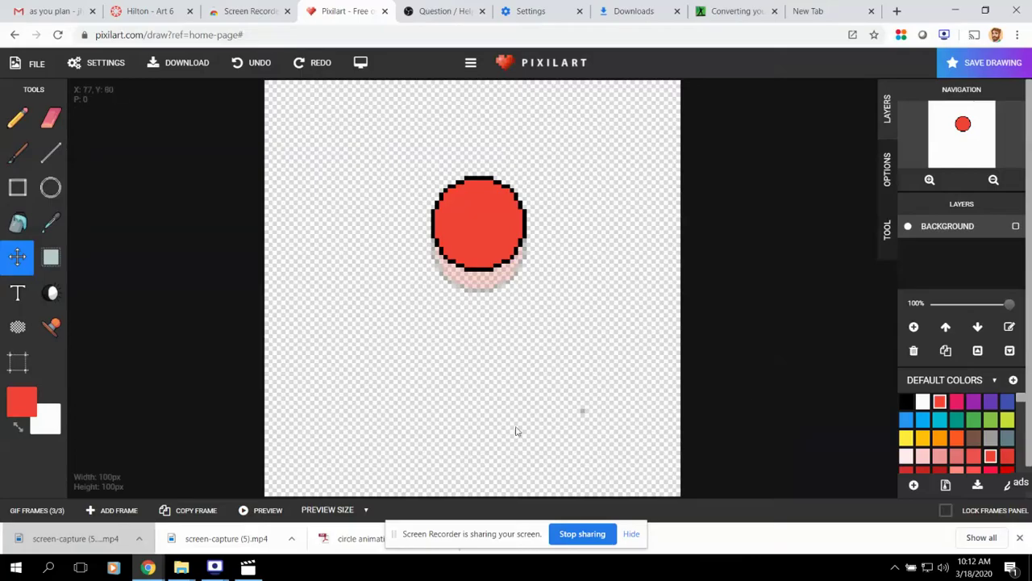
Inspect the animation's GIF frames, collapse the frame list and dismiss the browser's downloads bar.
click(32, 510)
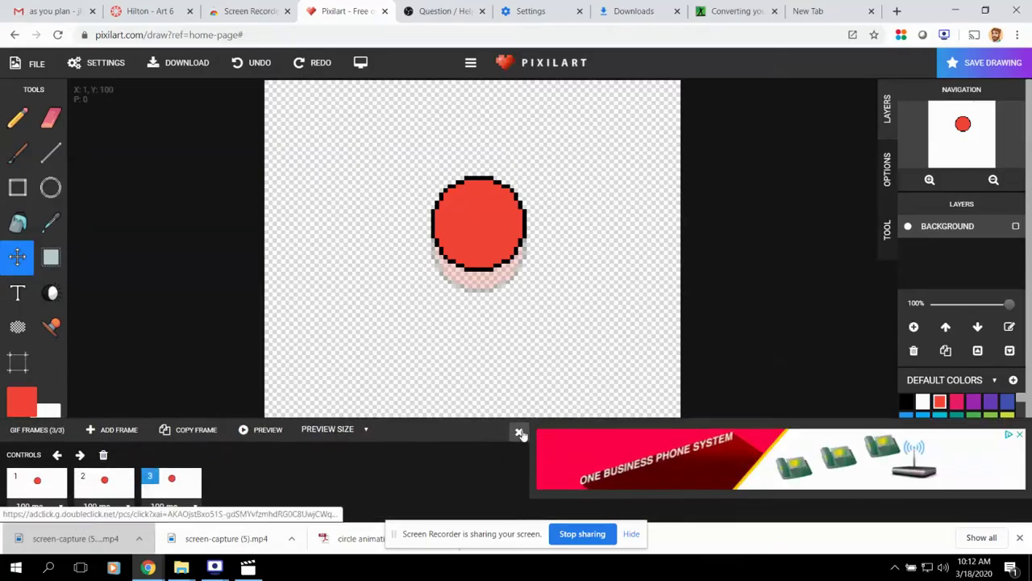
click(520, 433)
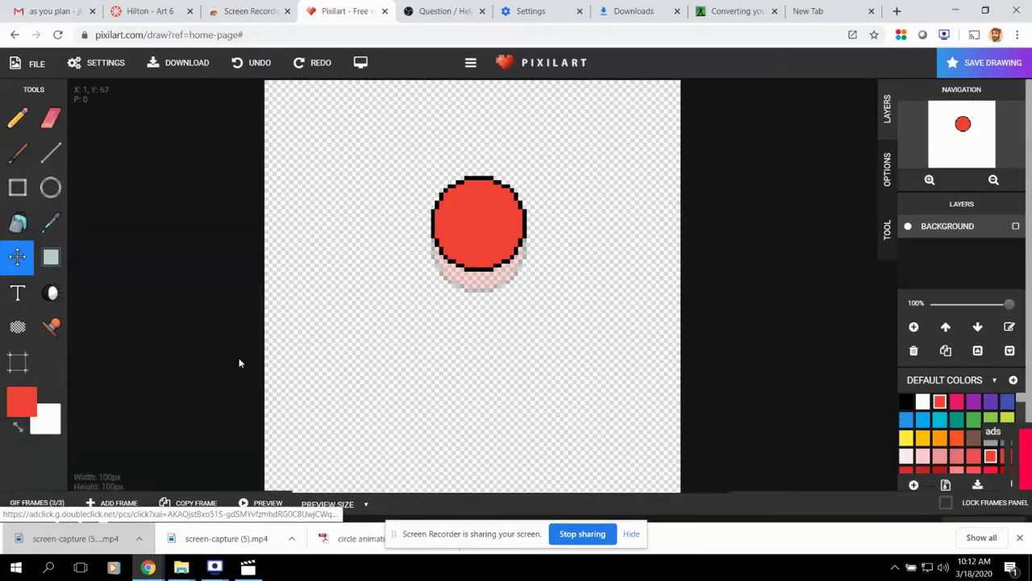
click(24, 508)
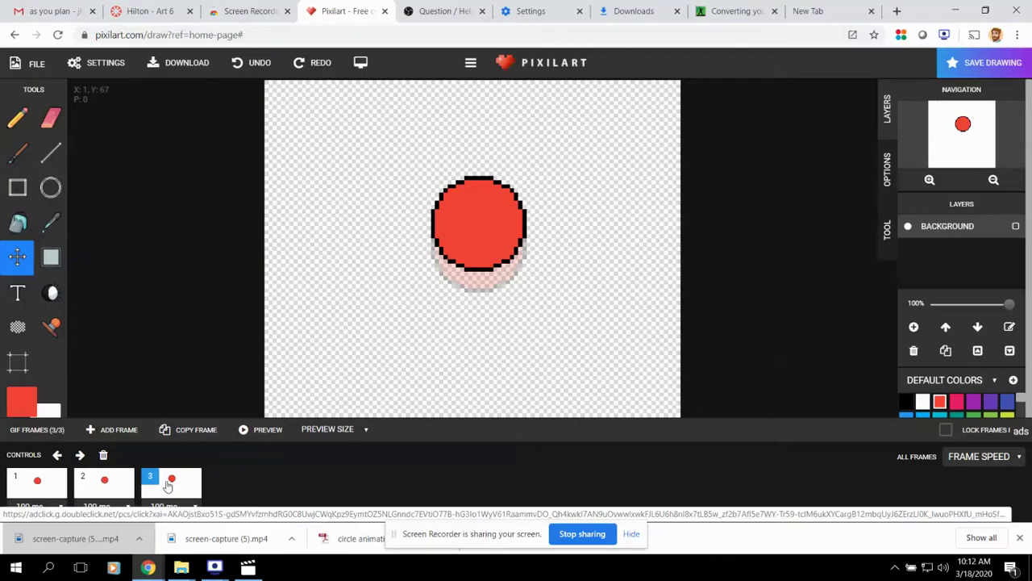
click(139, 325)
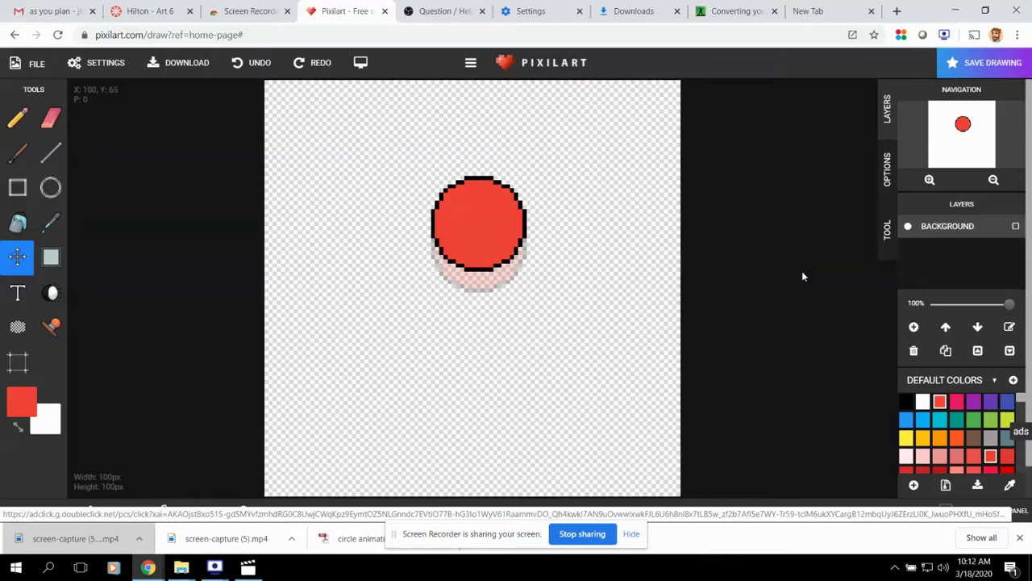
click(1021, 538)
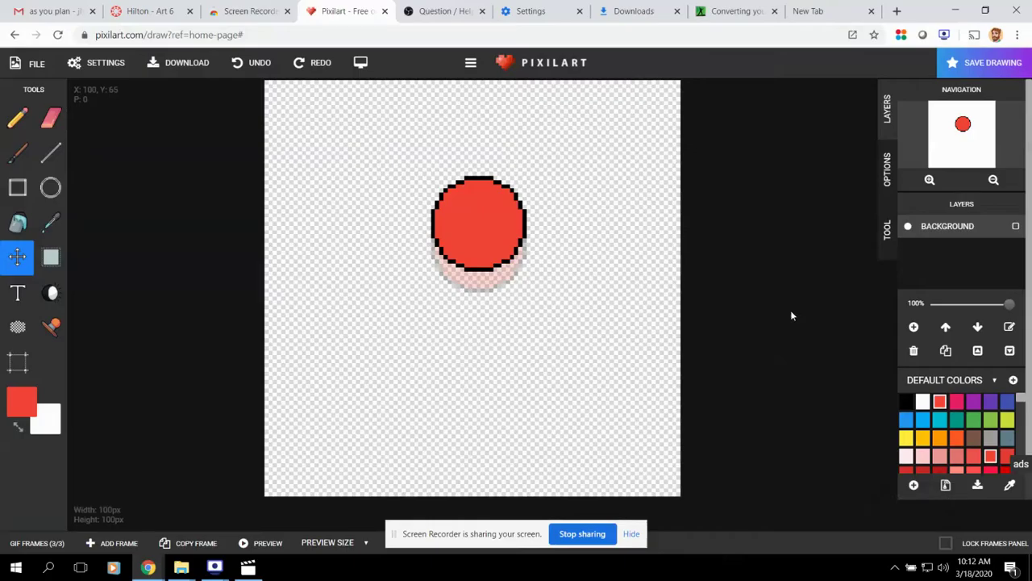
Download the bouncing-circle animation as a GIF at 500X500.
click(985, 64)
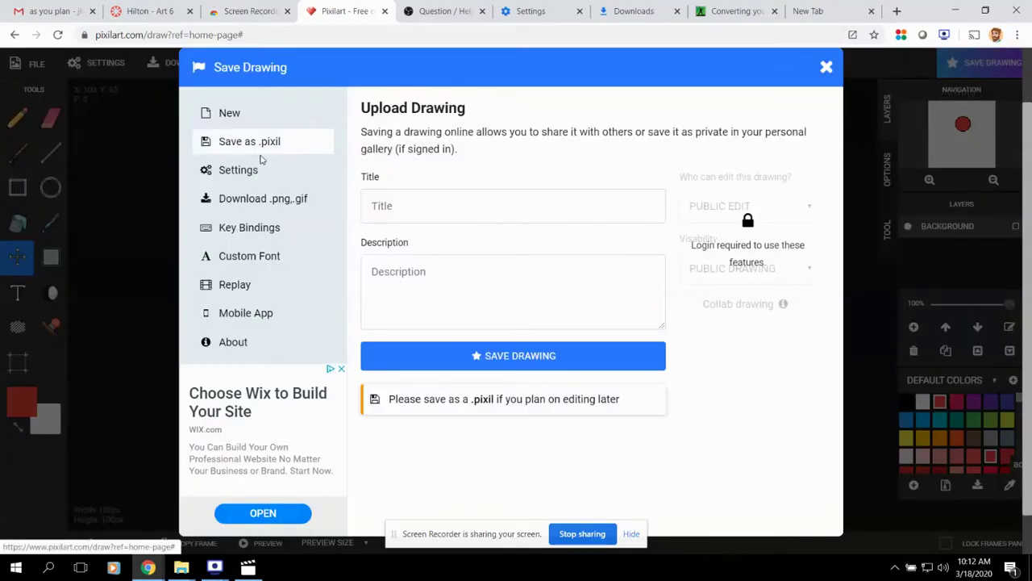
click(254, 202)
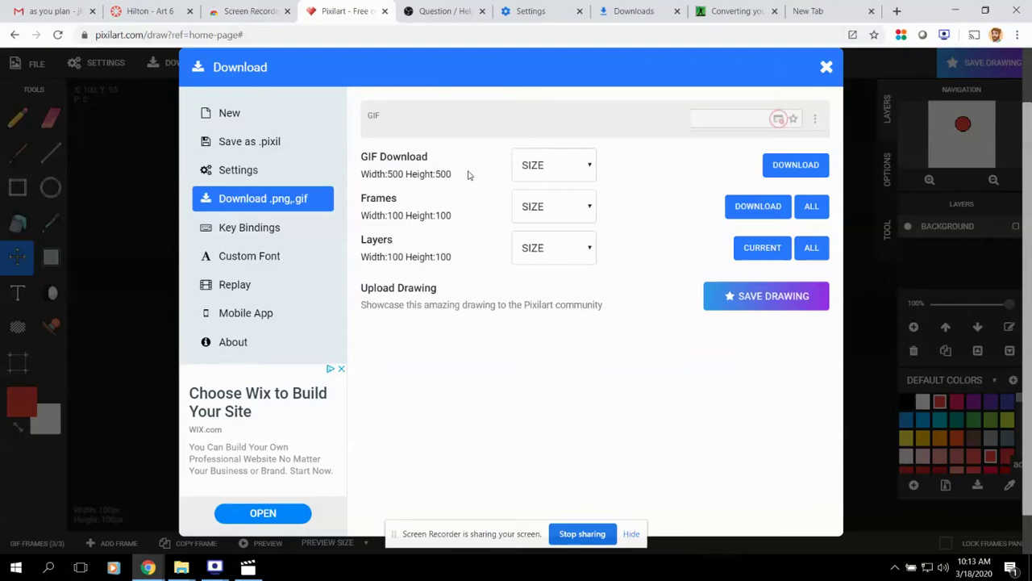
click(565, 173)
click(553, 200)
click(584, 166)
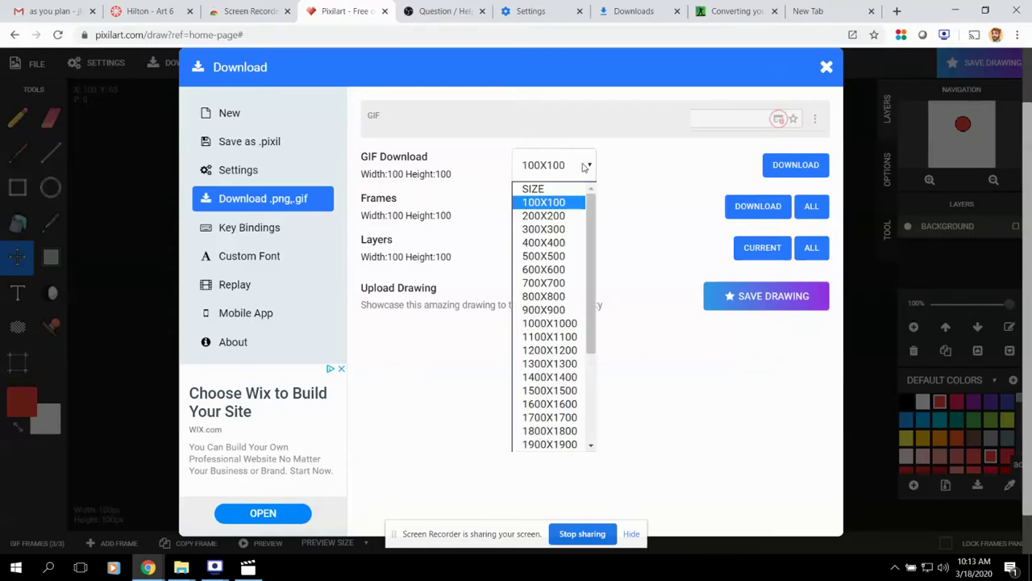
click(556, 257)
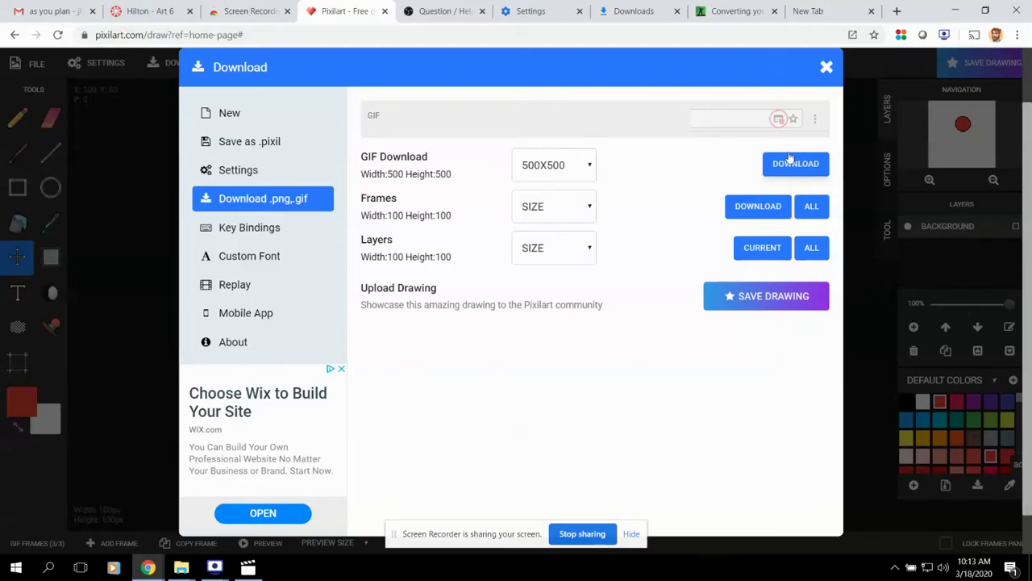
click(813, 173)
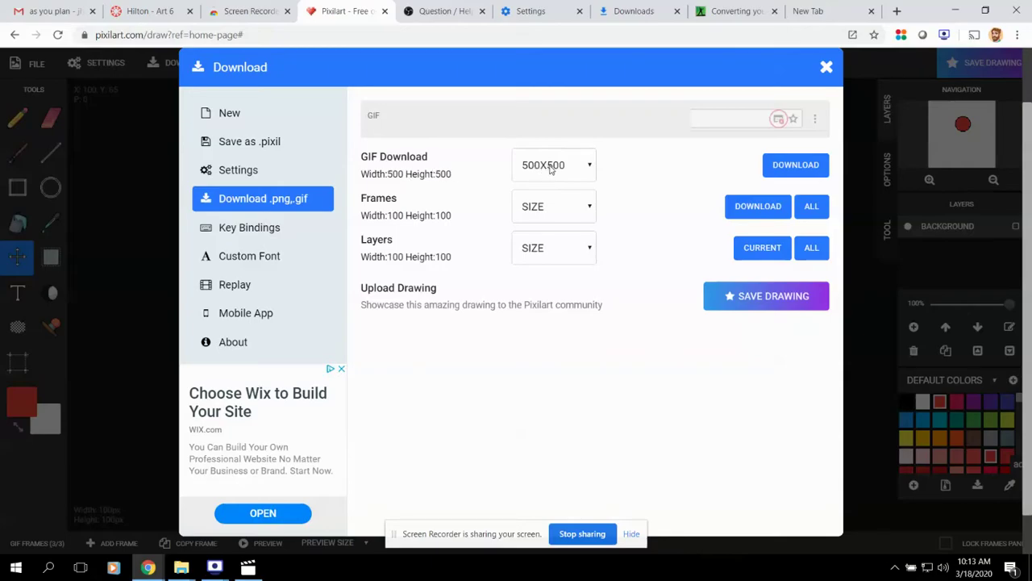
click(777, 168)
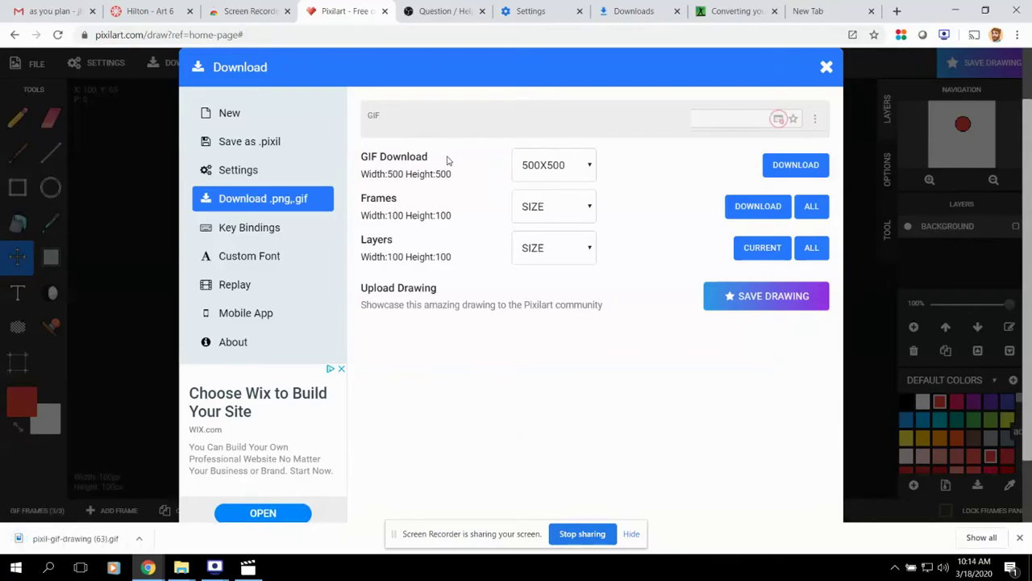
Download the same animation again as a GIF at 100X100.
click(584, 170)
click(559, 202)
click(789, 167)
Open the 500X500 and 100X100 GIFs in Photos and arrange them side by side to compare their sizes.
click(232, 538)
mouse_move(438, 24)
mouse_down()
mouse_move(743, 61)
mouse_move(1031, 63)
mouse_up()
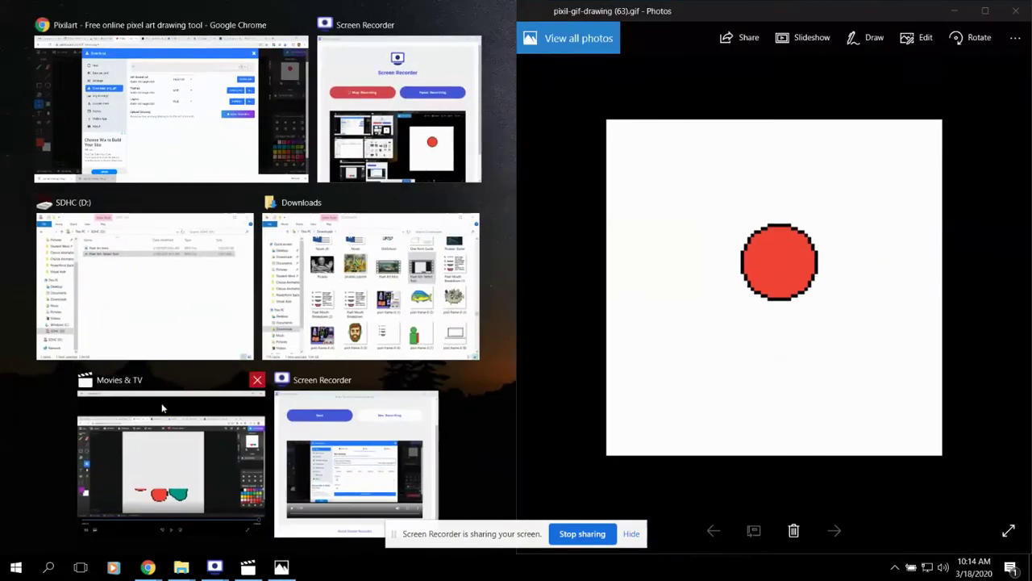
click(197, 108)
click(52, 538)
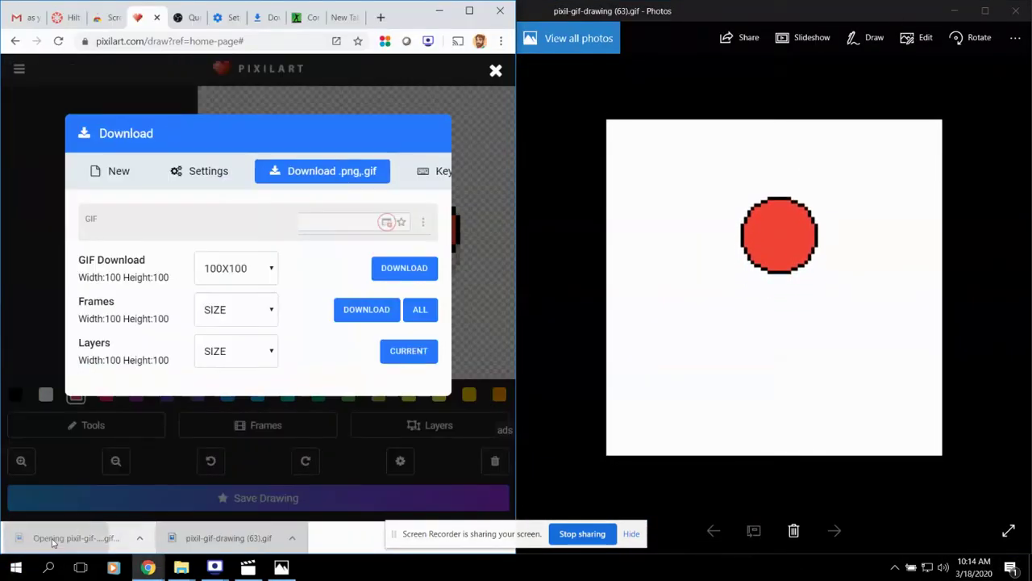
drag(508, 11, 1, 73)
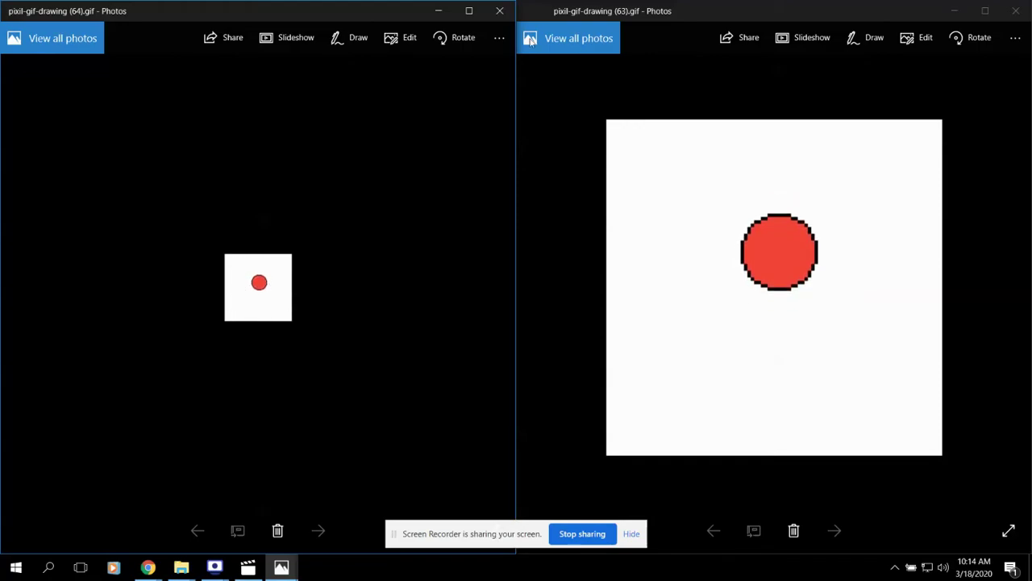
Close both GIF previews, return to the maximized browser and leave the drawing's download options.
click(500, 10)
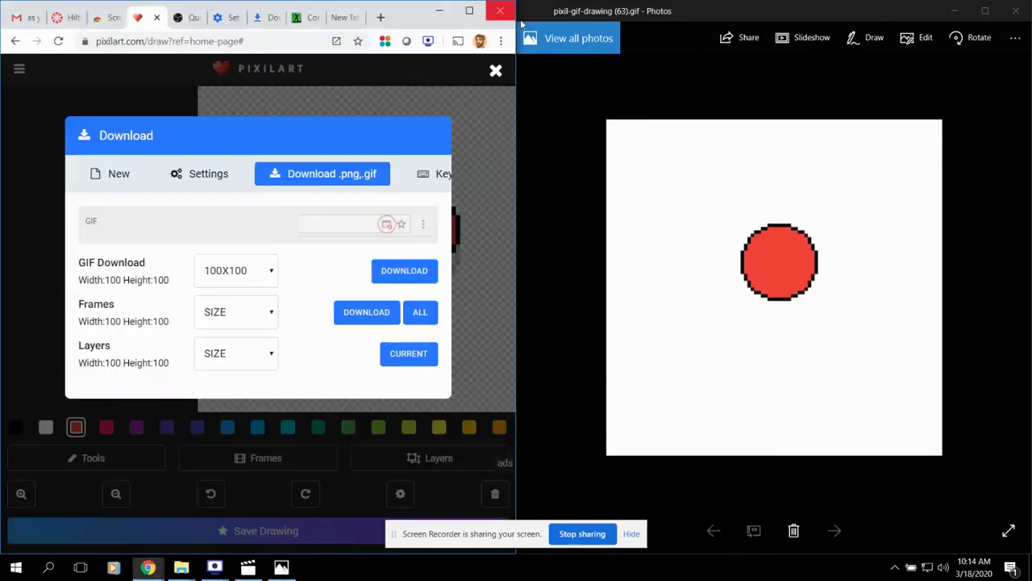
click(1015, 12)
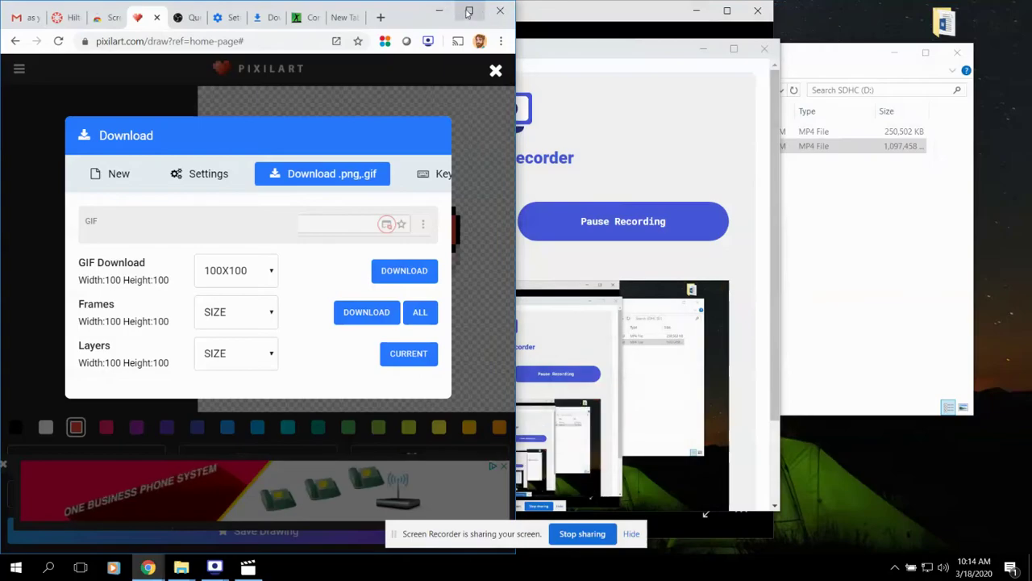
click(468, 12)
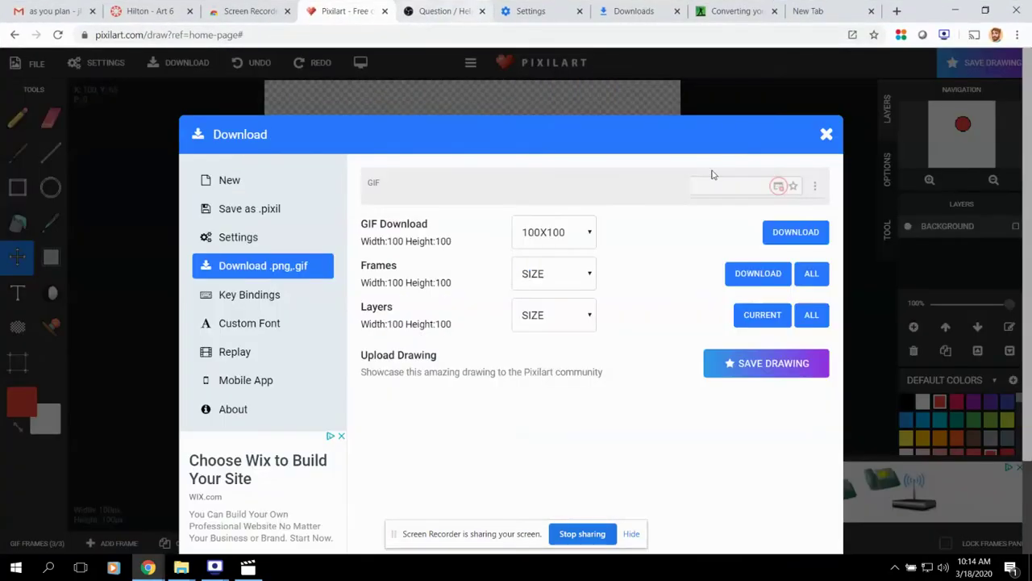
click(827, 135)
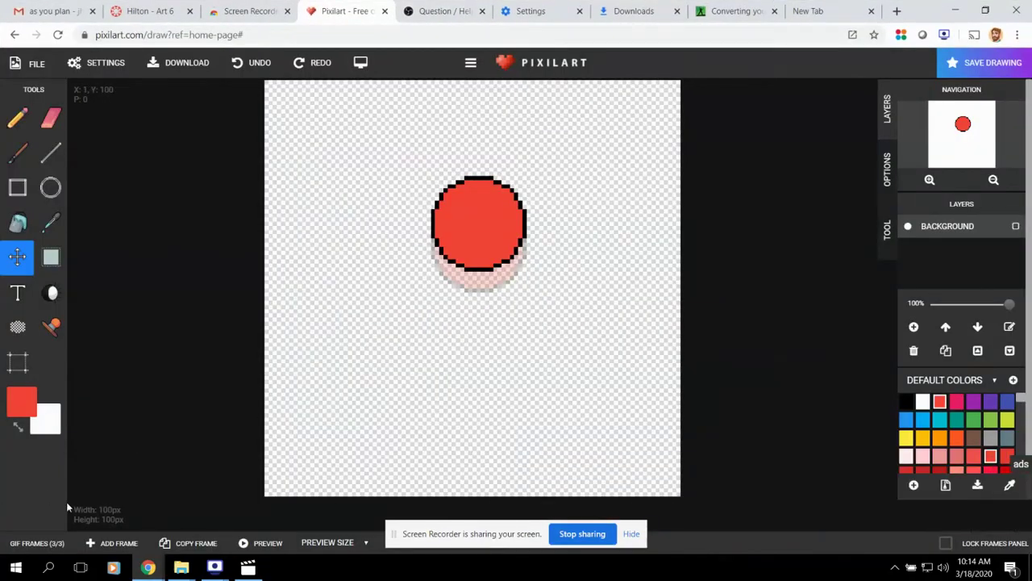
Delete GIF frames 3 and 2, keeping only the first frame.
click(32, 543)
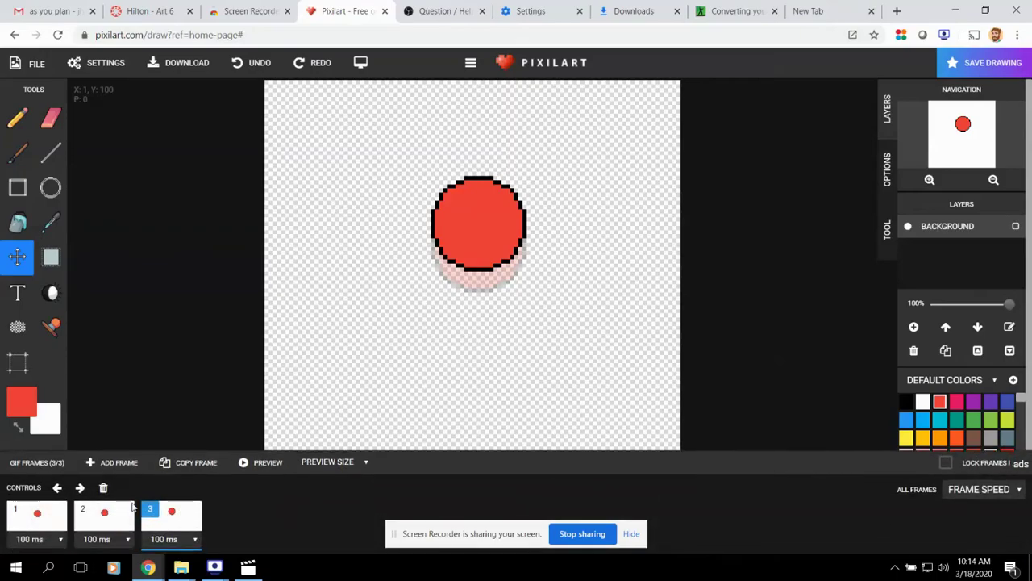
click(103, 487)
click(103, 487)
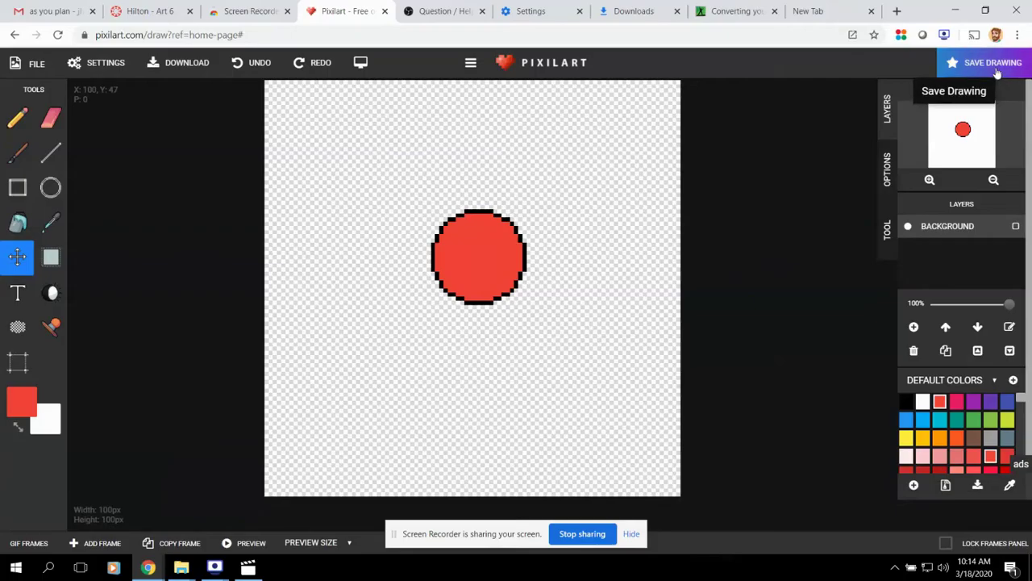
Download the remaining frame with its transparent background as a PNG at 500X500.
click(998, 73)
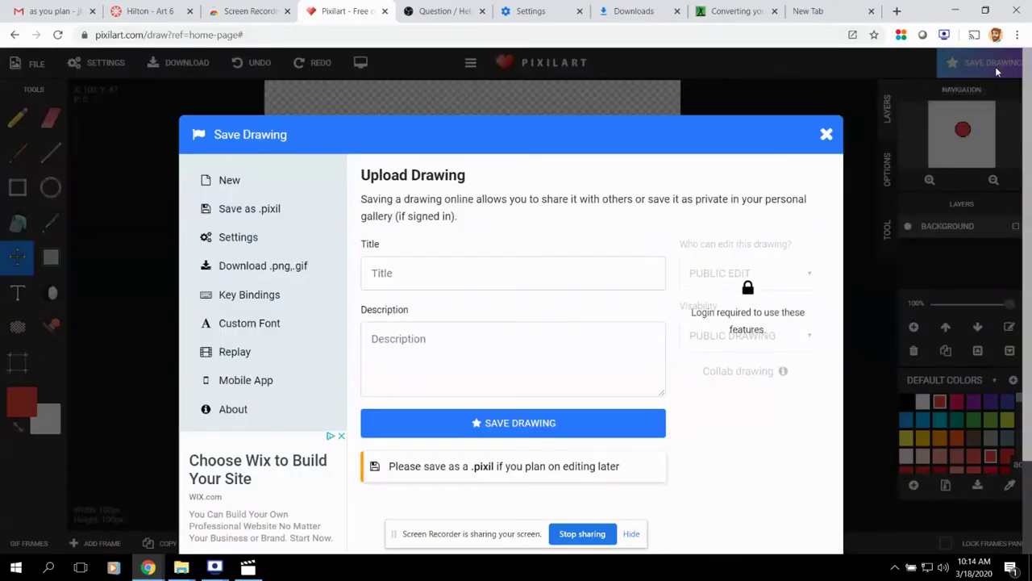
click(256, 269)
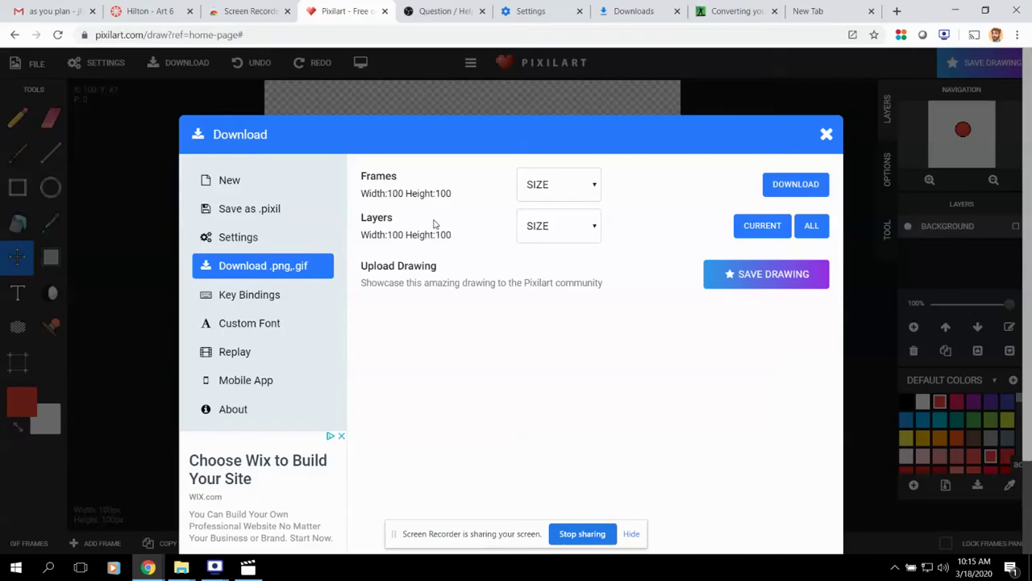
click(556, 188)
click(554, 272)
click(810, 185)
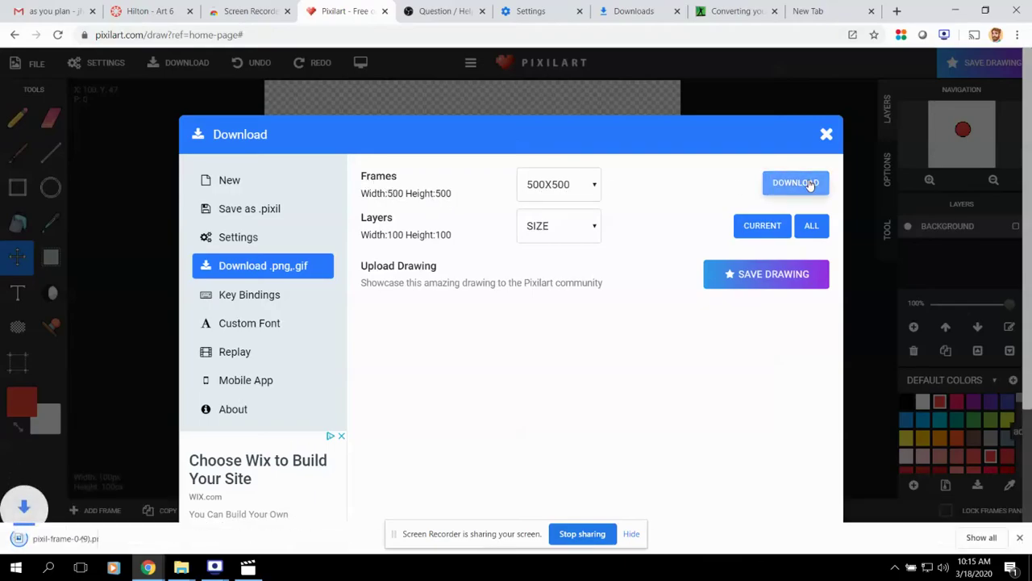
View the downloaded transparent PNG in Photos, then close it and the download options.
click(70, 542)
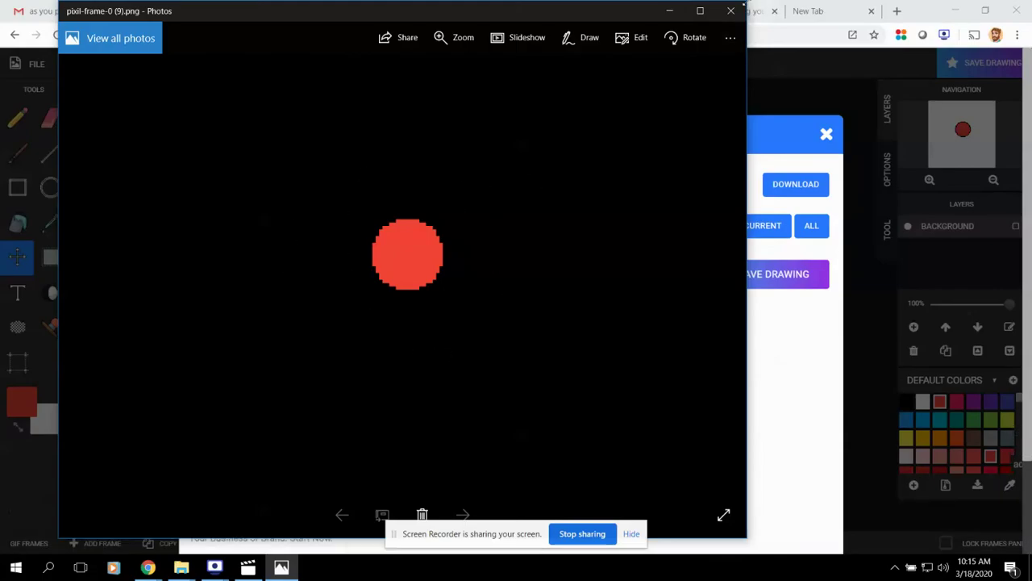
click(730, 11)
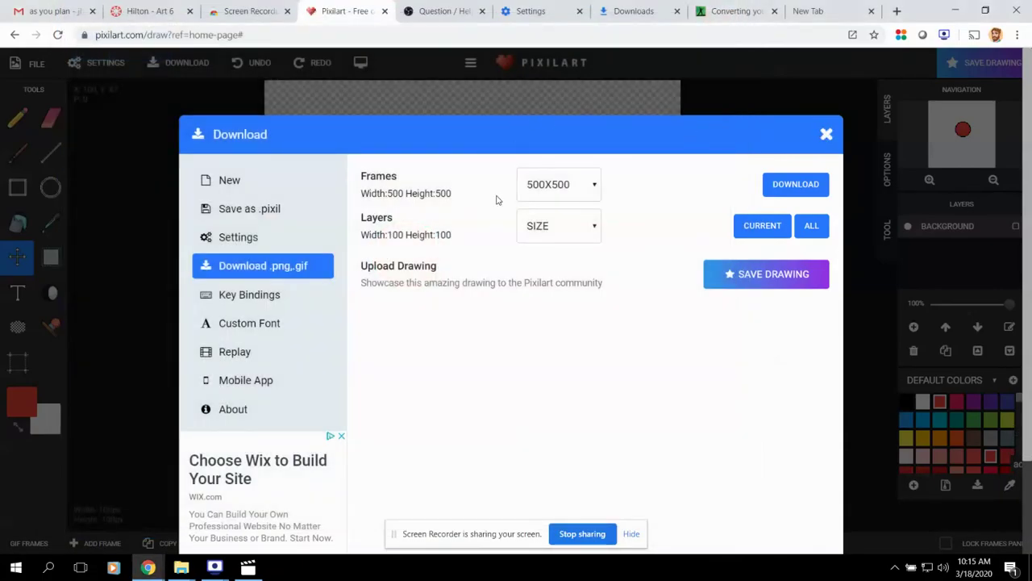
click(825, 134)
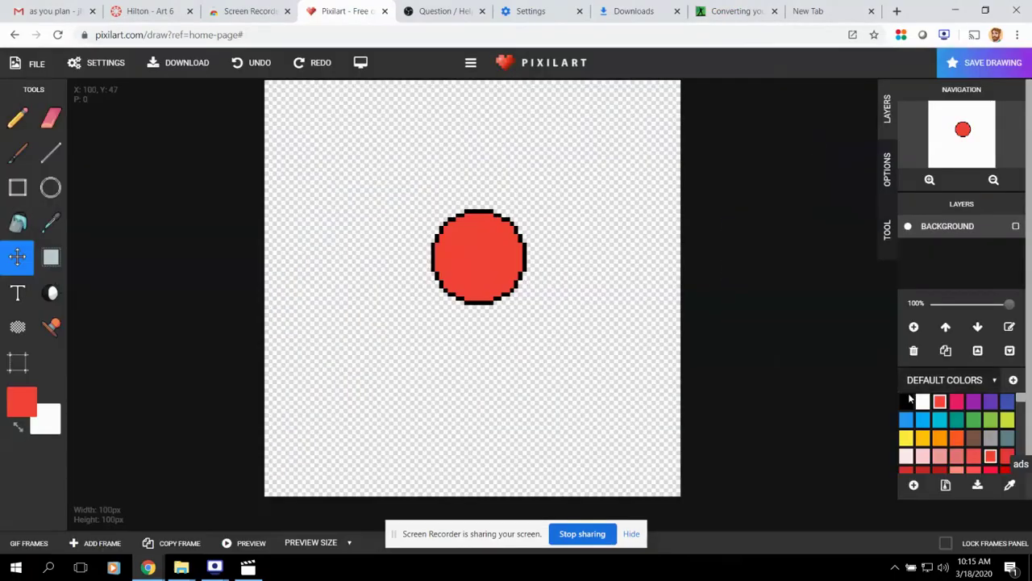
Fill the transparent background around the red circle with light blue using the bucket tool.
click(922, 420)
click(24, 222)
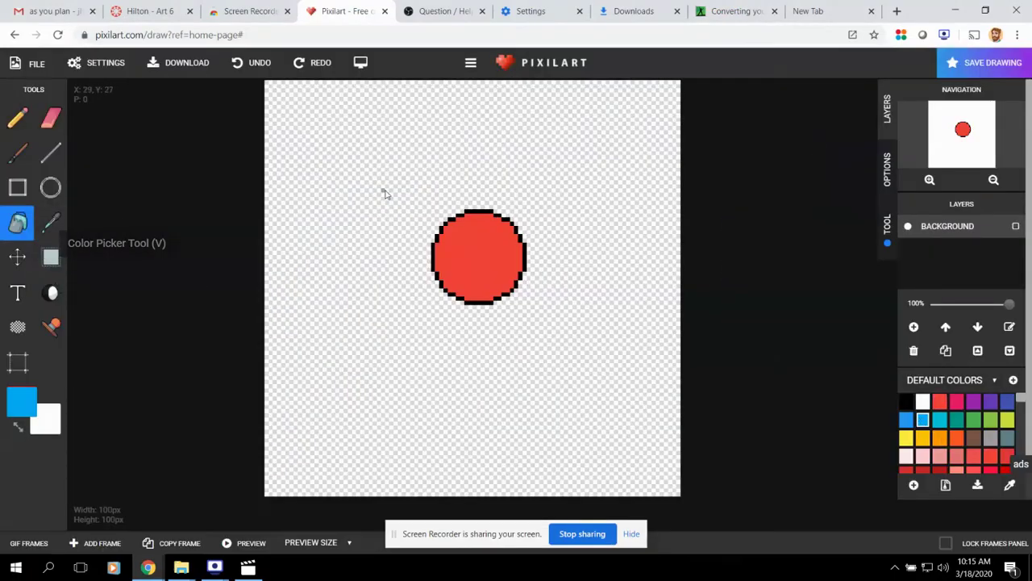
click(474, 418)
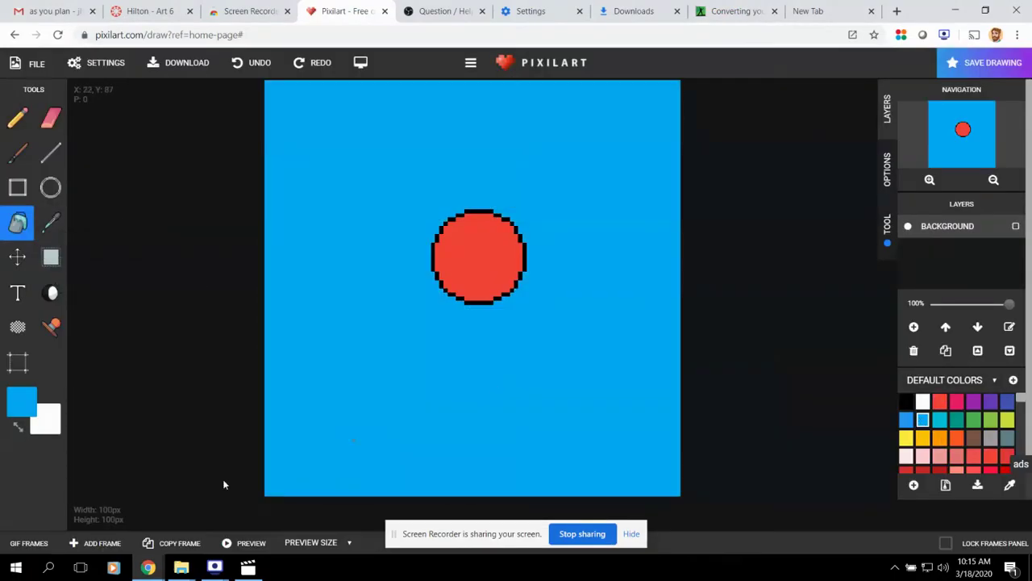
Download the frame with the blue background as a PNG at 500X500.
click(978, 64)
click(269, 266)
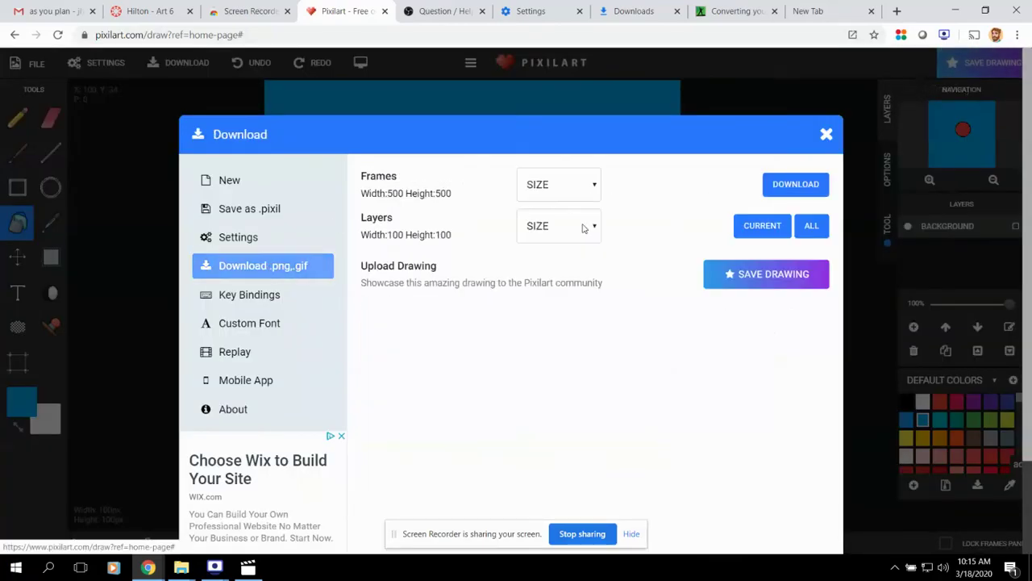
click(546, 190)
click(549, 275)
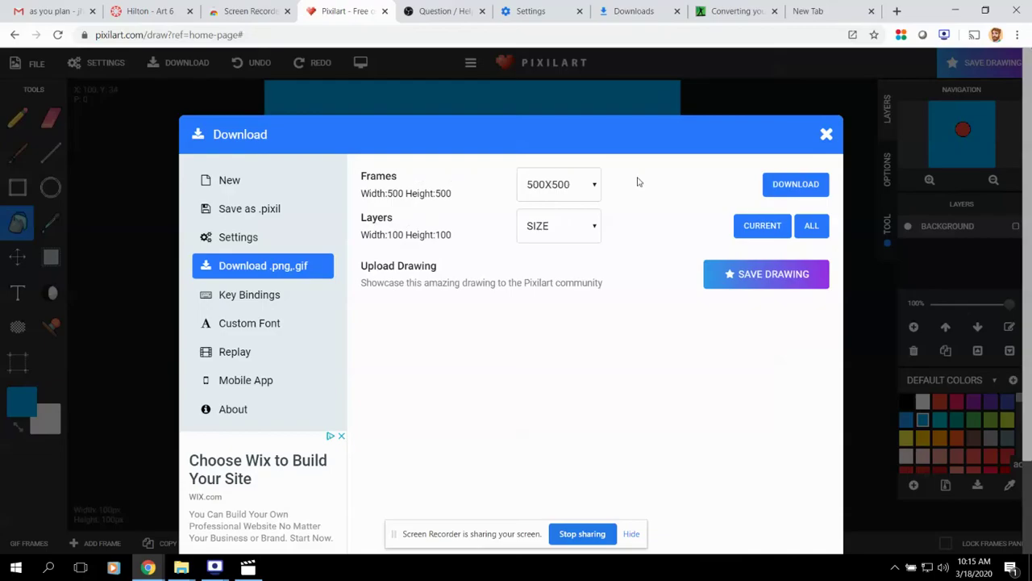
click(796, 183)
View the downloaded blue-background PNG in Photos, then close it and the download options.
click(56, 540)
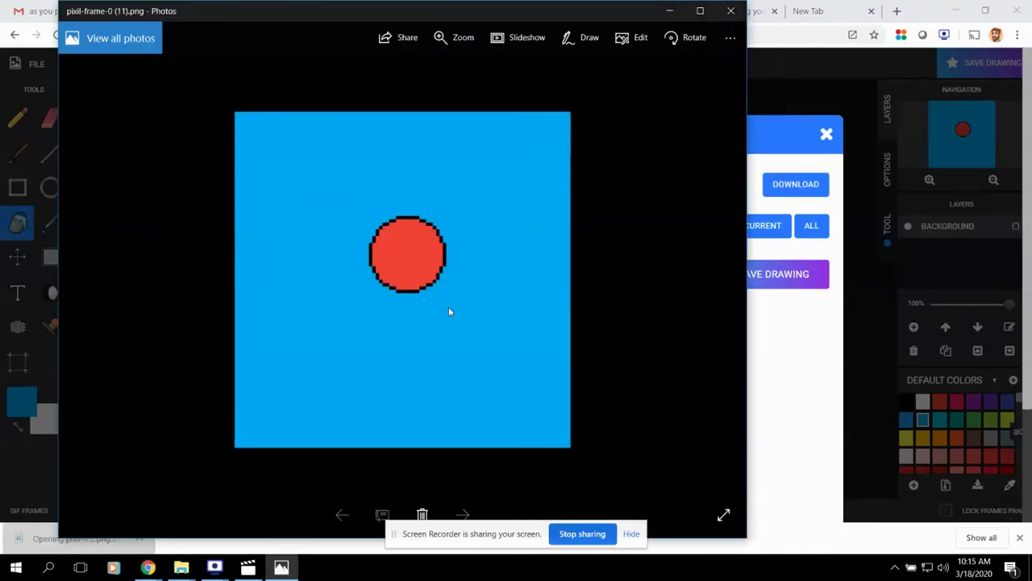
click(739, 11)
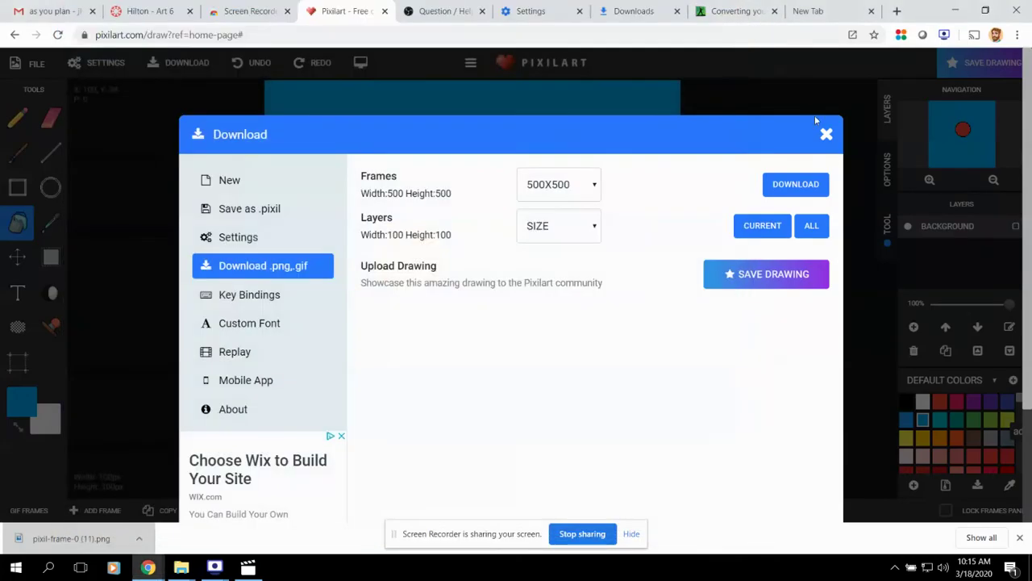
click(827, 133)
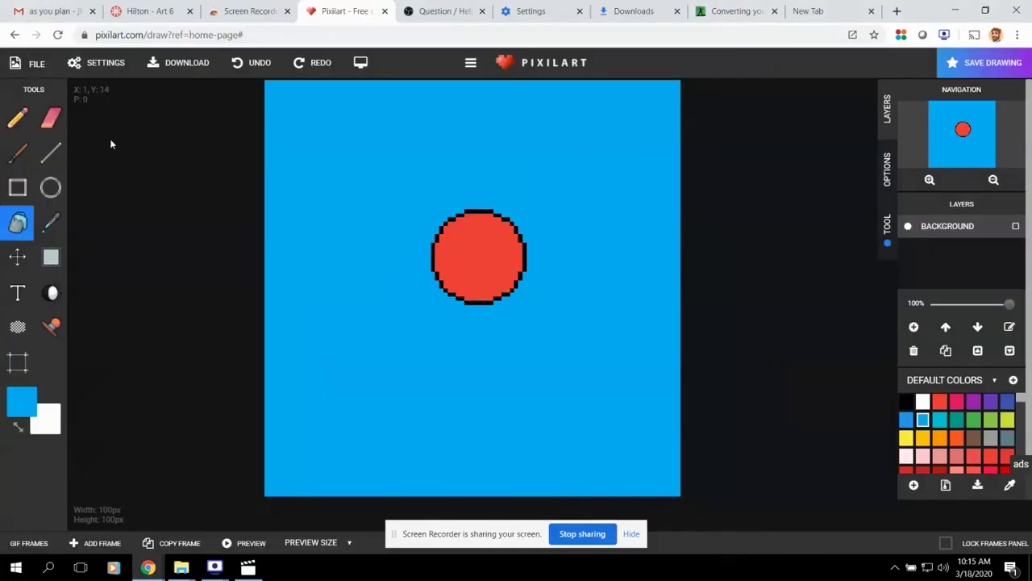
Enable Clear Pixels for the bucket tool and clear the blue background around the circle.
click(888, 232)
click(915, 150)
click(574, 203)
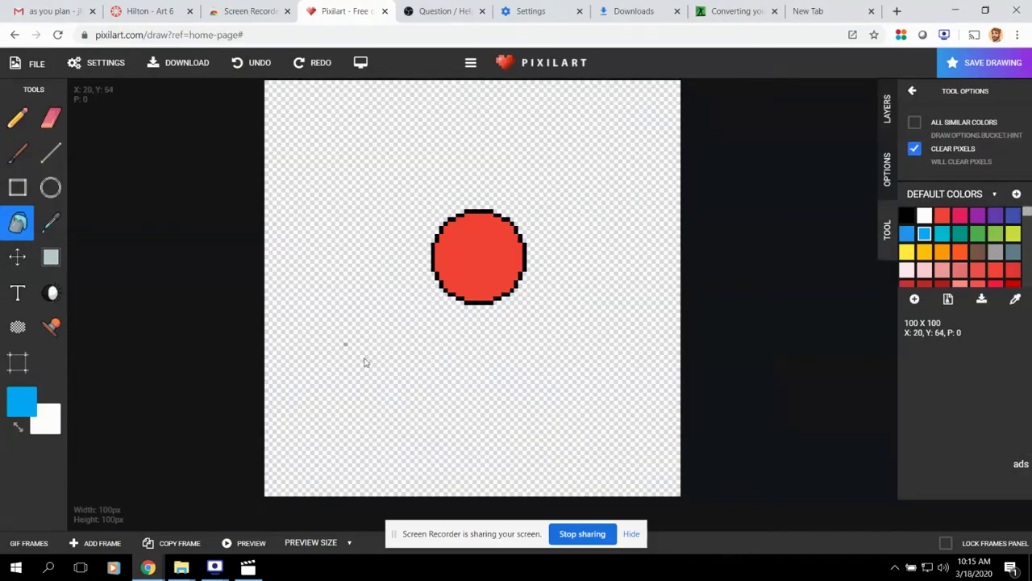